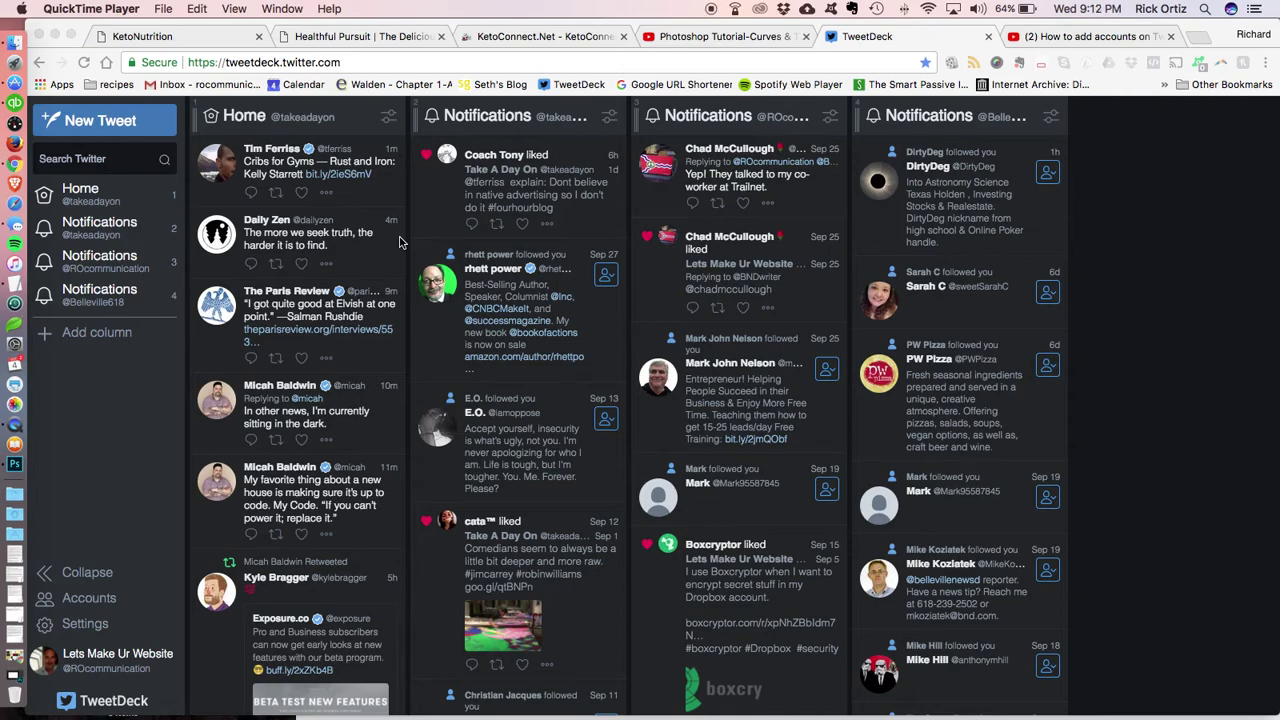
Switch from TweetDeck to the YouTube tutorial 'How to Select All Accounts on Tweetdeck'
scroll(399, 242, "down", 5)
scroll(399, 242, "up", 5)
left_click(843, 50)
left_click(1090, 36)
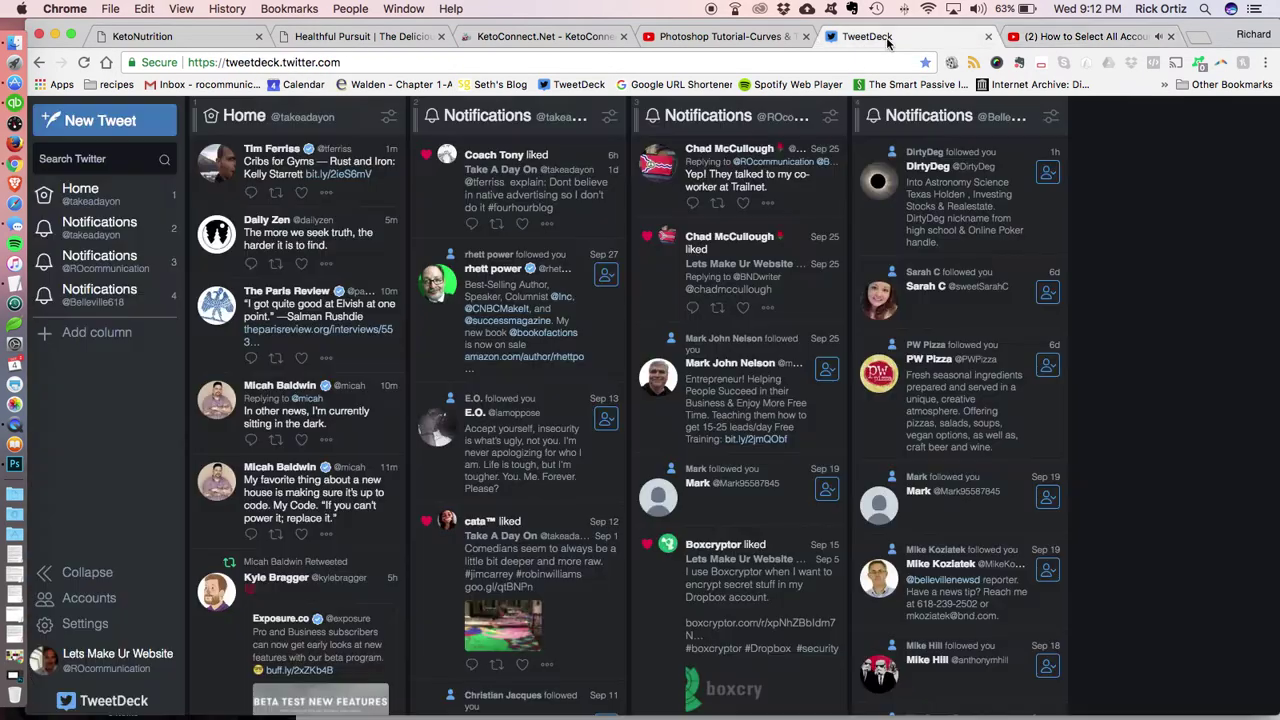
left_click(1085, 36)
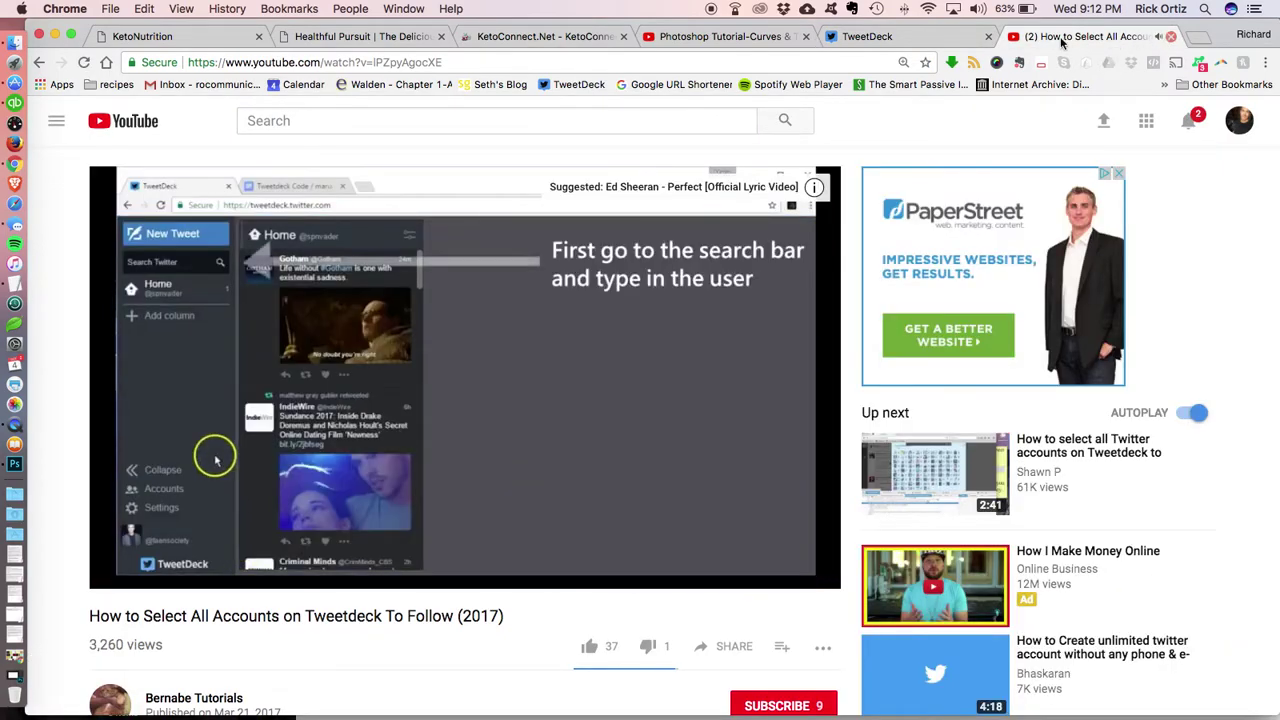
Close the YouTube tutorial tab to get back to the TweetDeck columns
left_click(1172, 36)
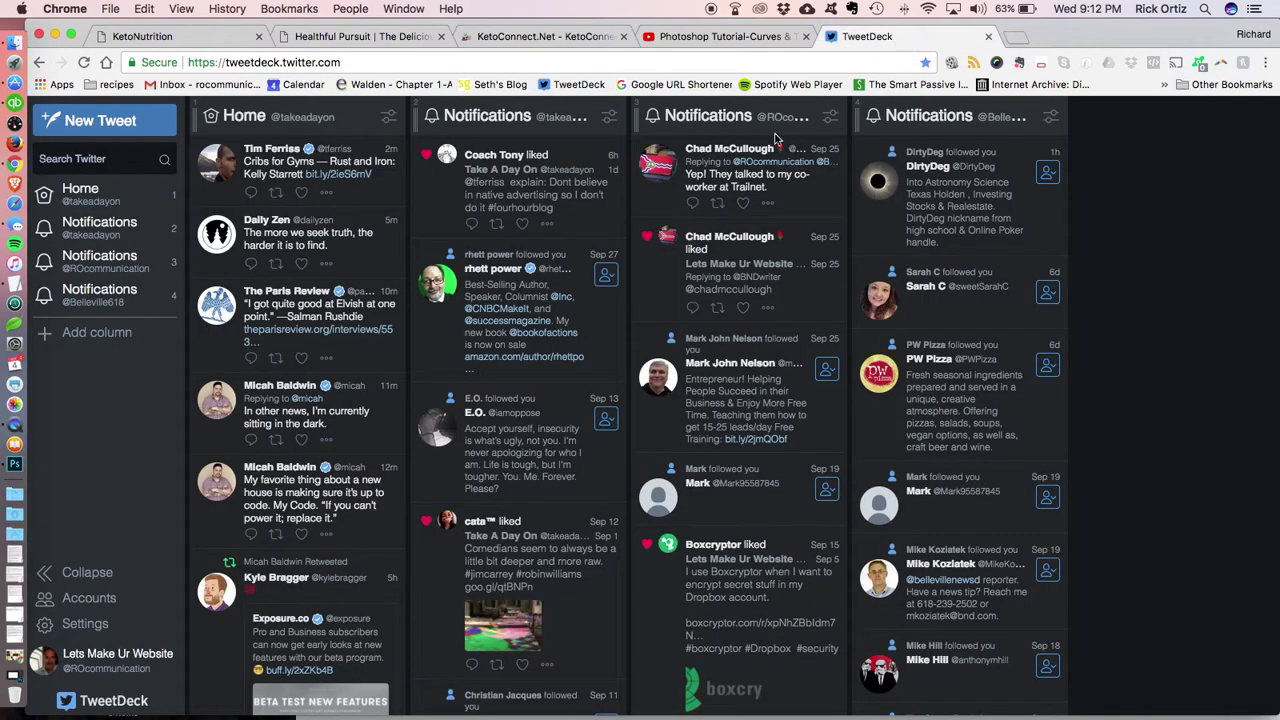
Log the main account out of TweetDeck from the Accounts panel's settings
left_click(113, 600)
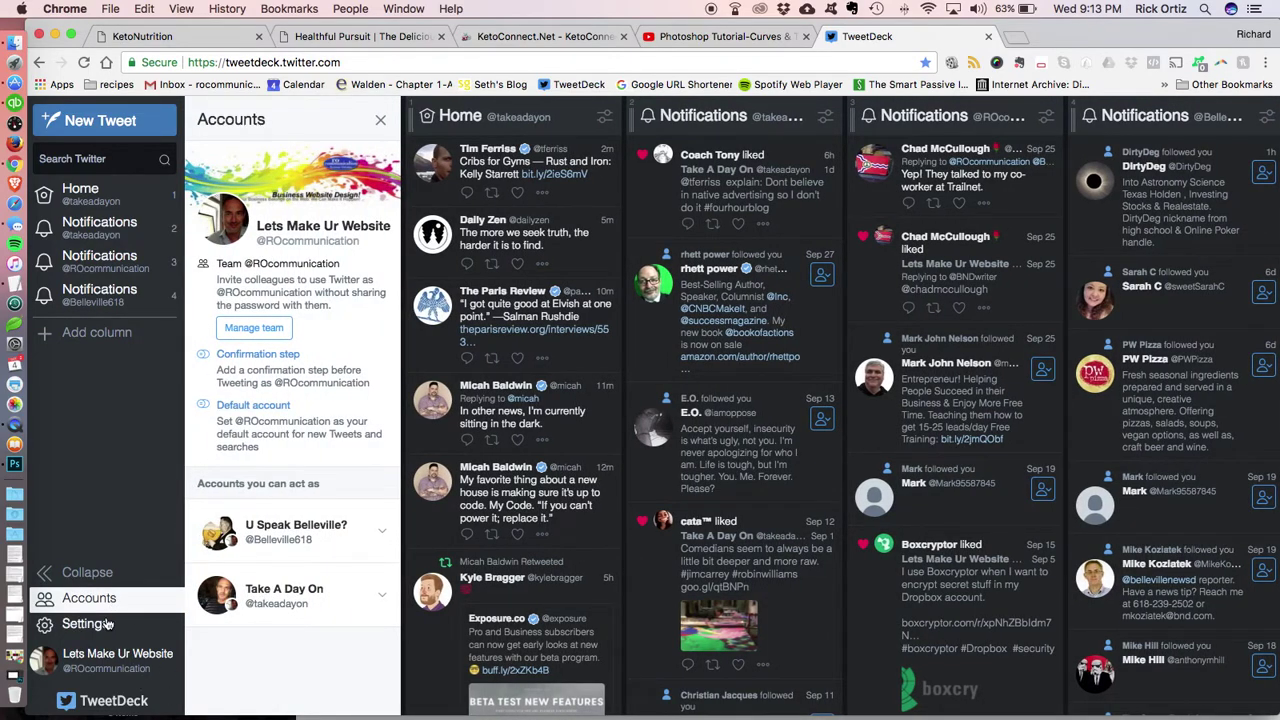
left_click(85, 623)
left_click(255, 619)
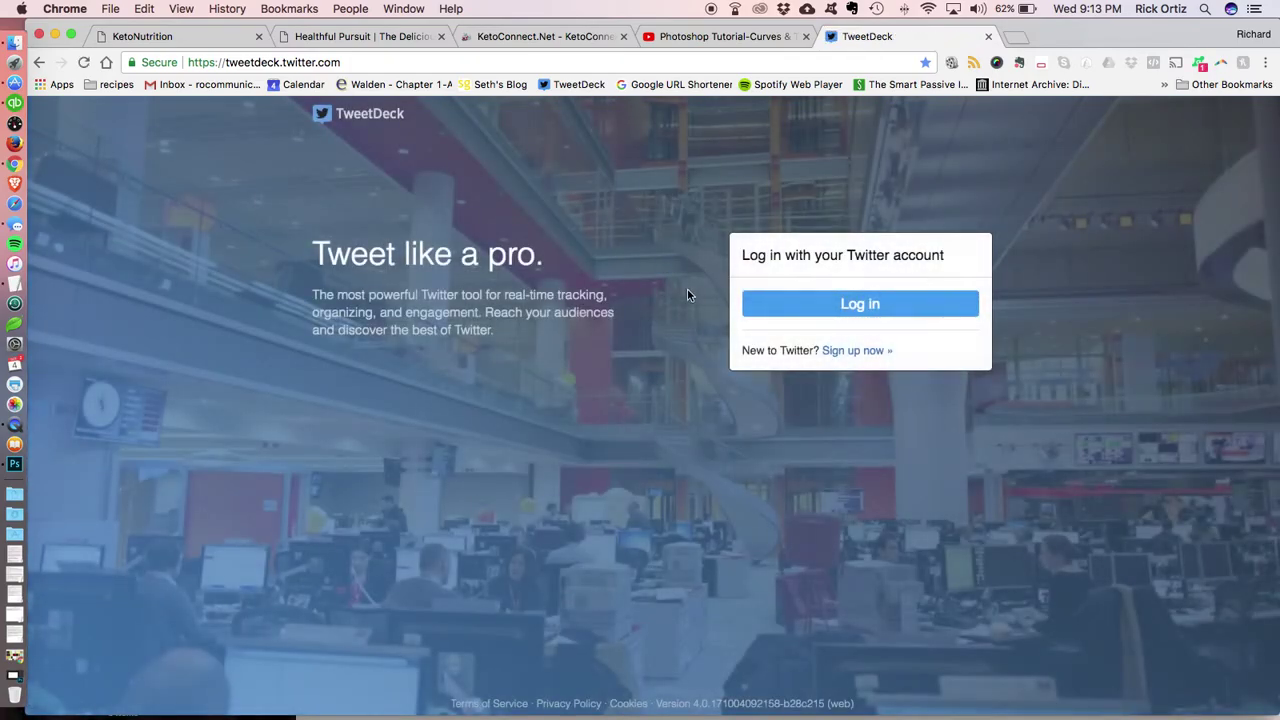
Sign into TweetDeck via Twitter with the second account's pasted username and password
left_click(830, 314)
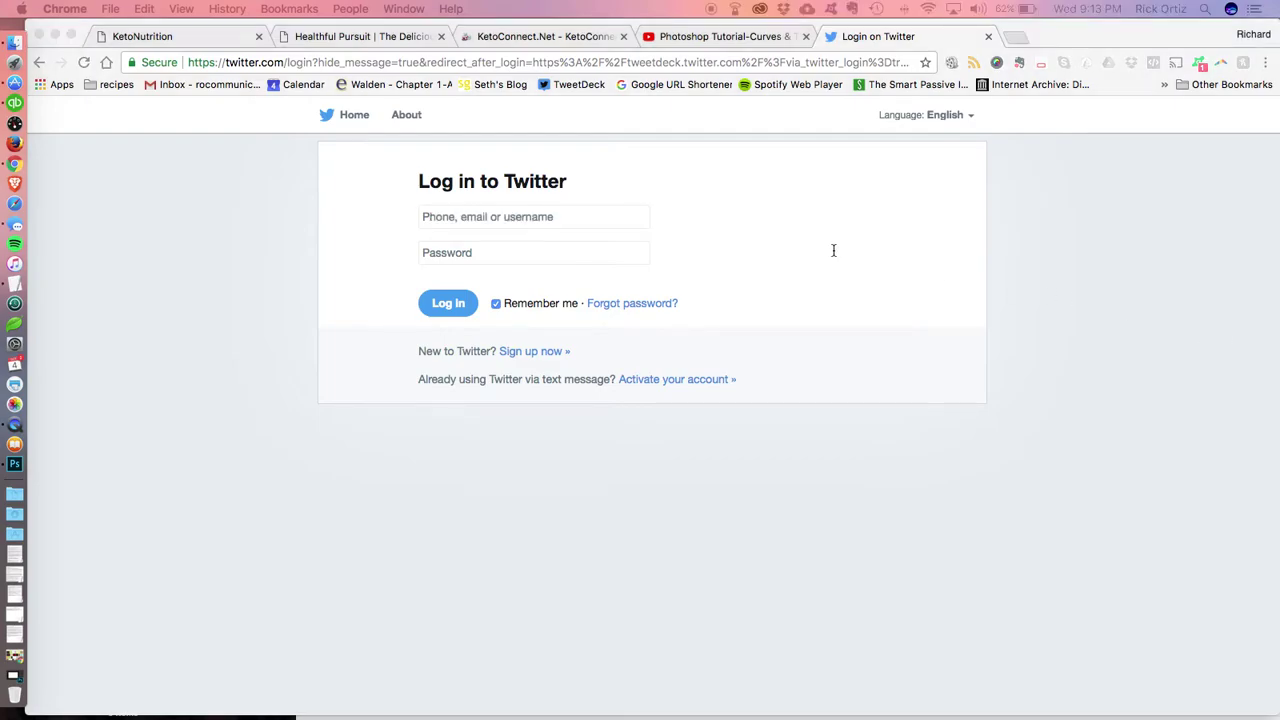
left_click(577, 217)
type("@specialedlesson")
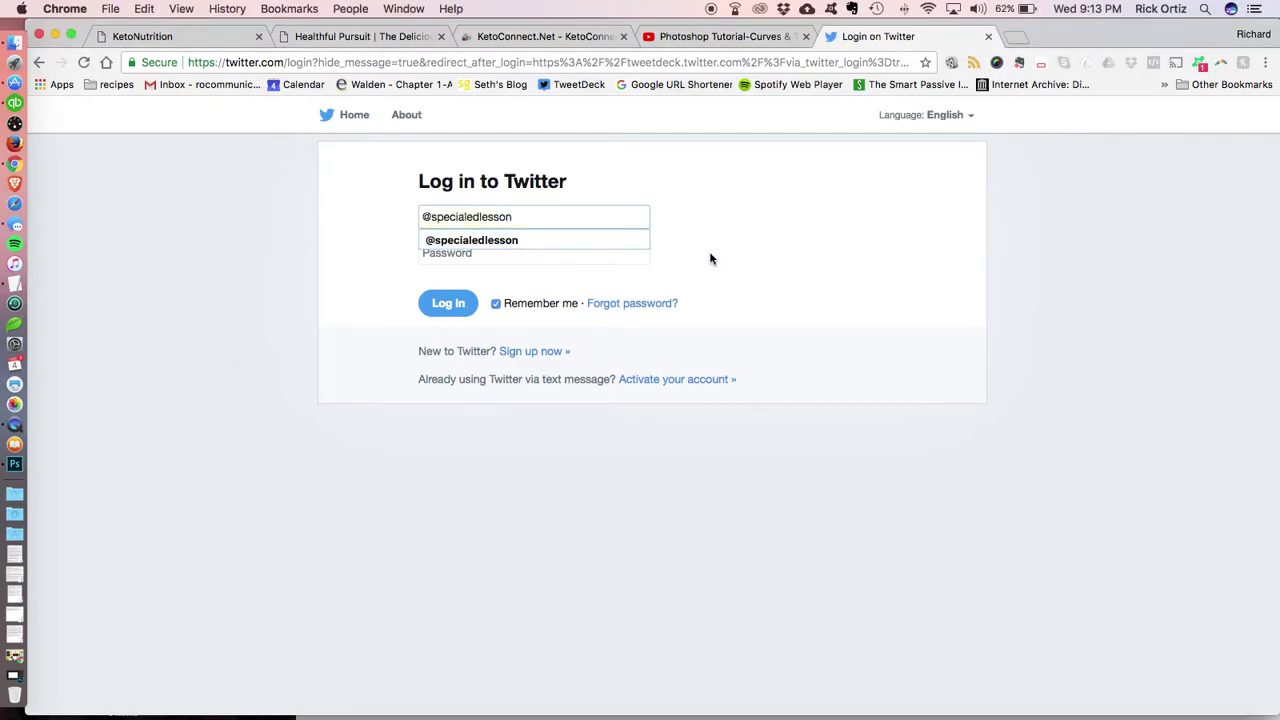
left_click(741, 262)
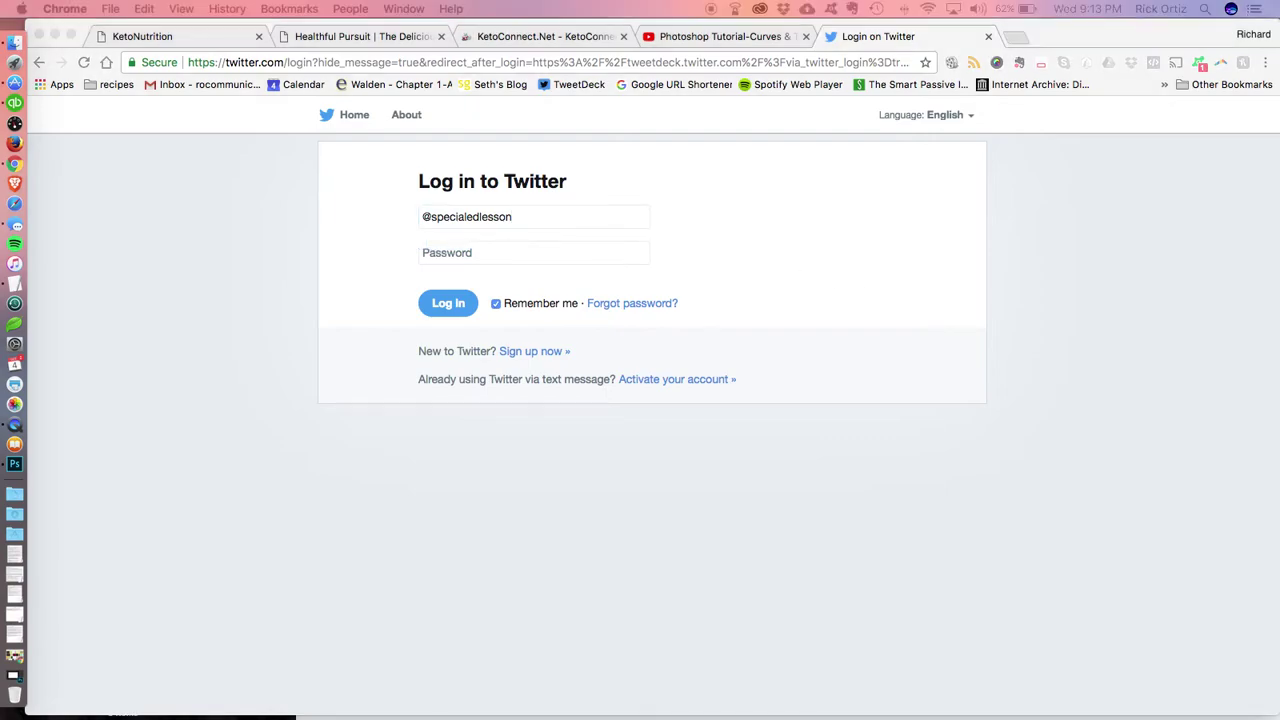
left_click(510, 258)
key("super+v")
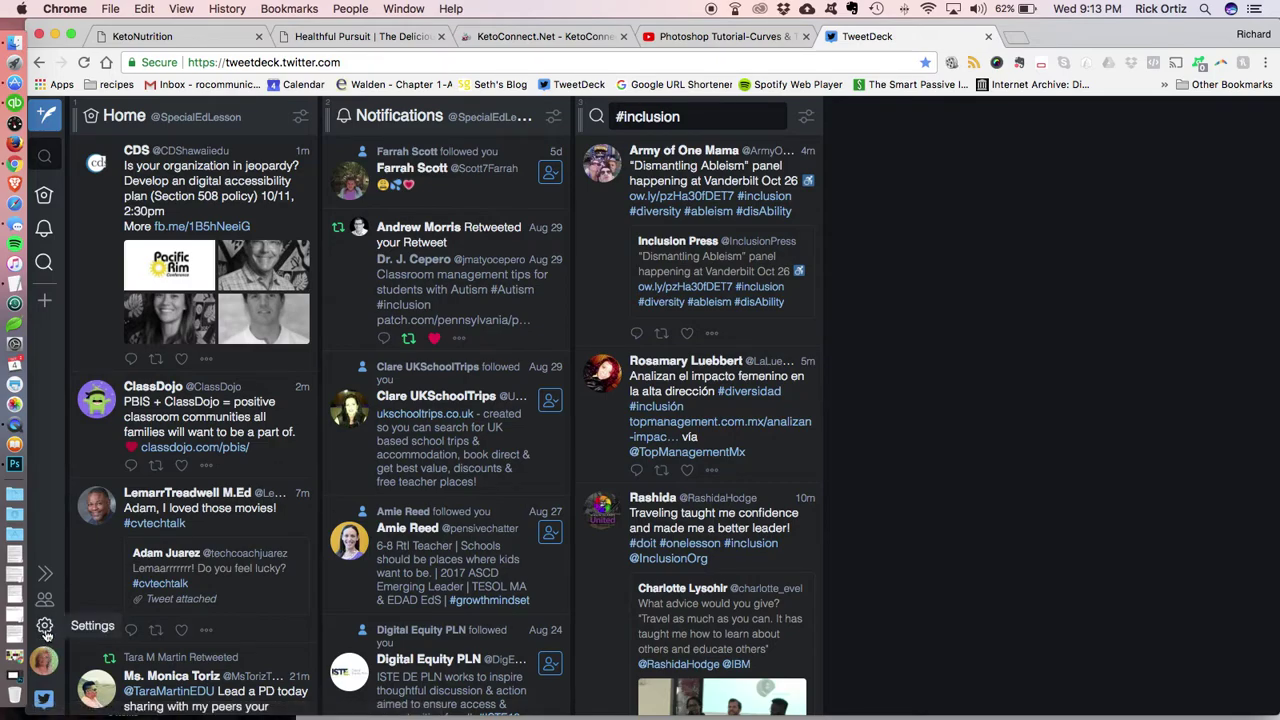
Add and authorize the main business account as a Contributor on this account's team
left_click(44, 625)
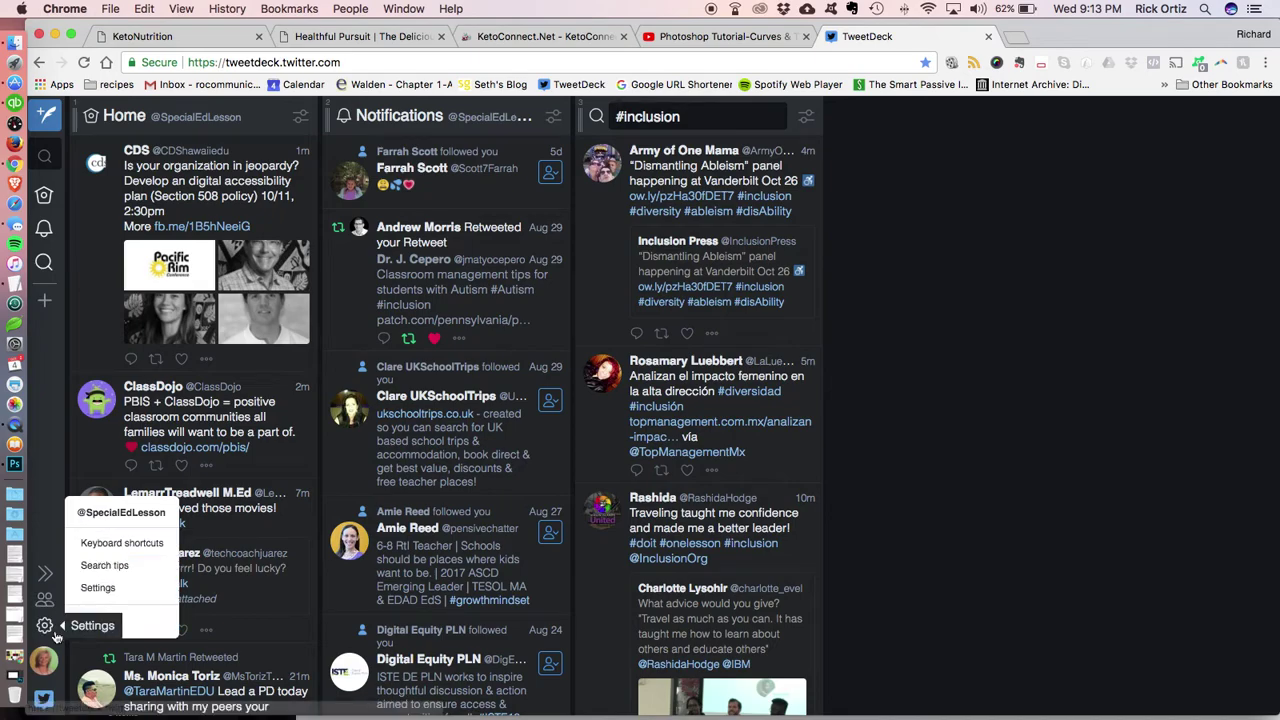
left_click(44, 600)
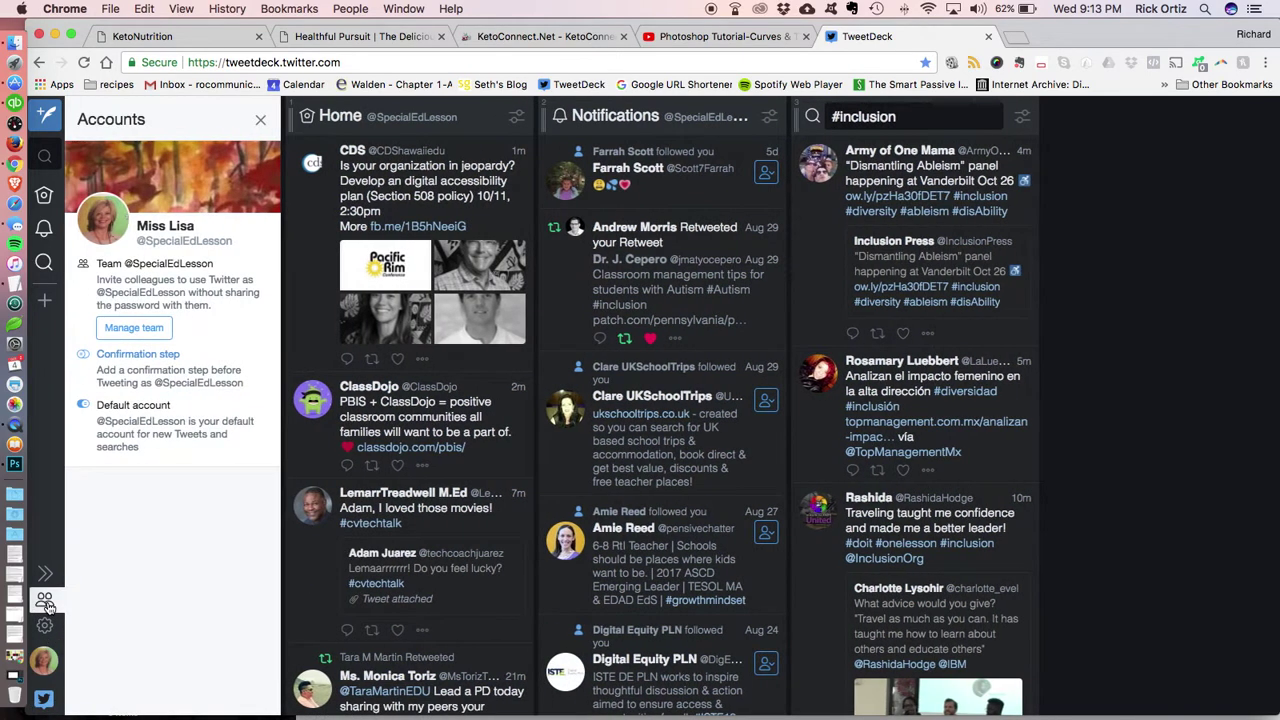
left_click(134, 328)
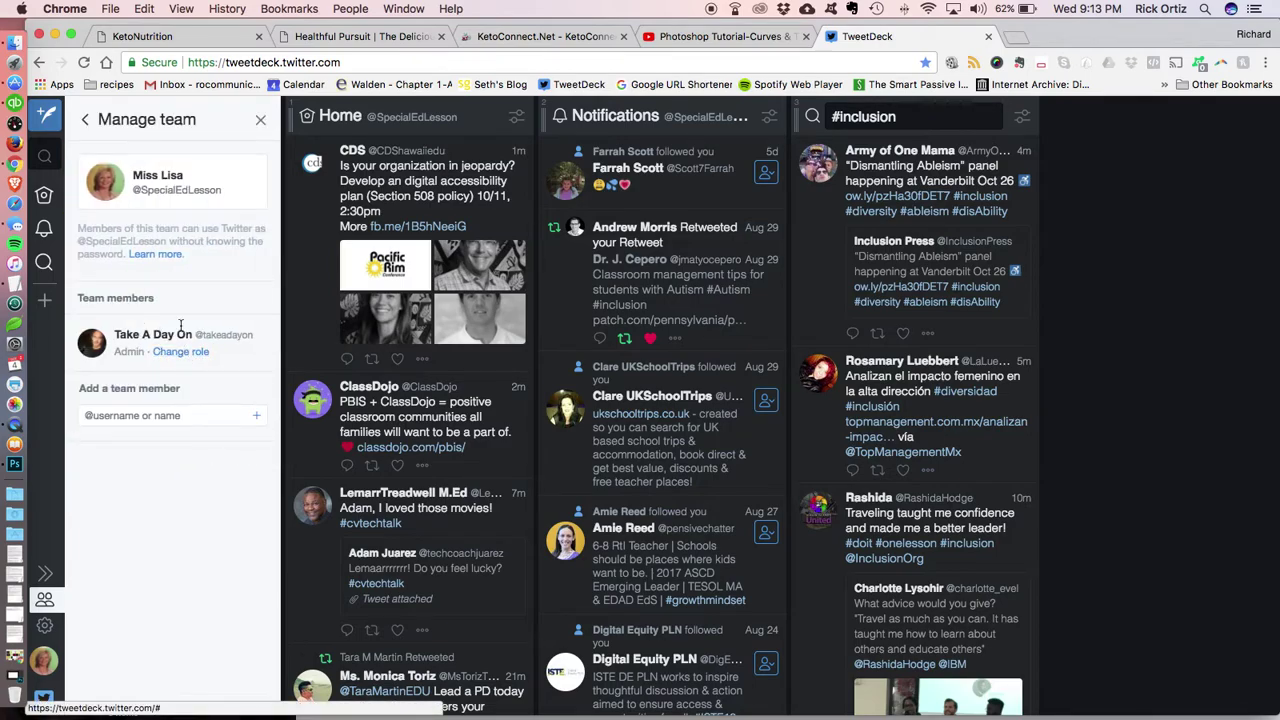
left_click(159, 414)
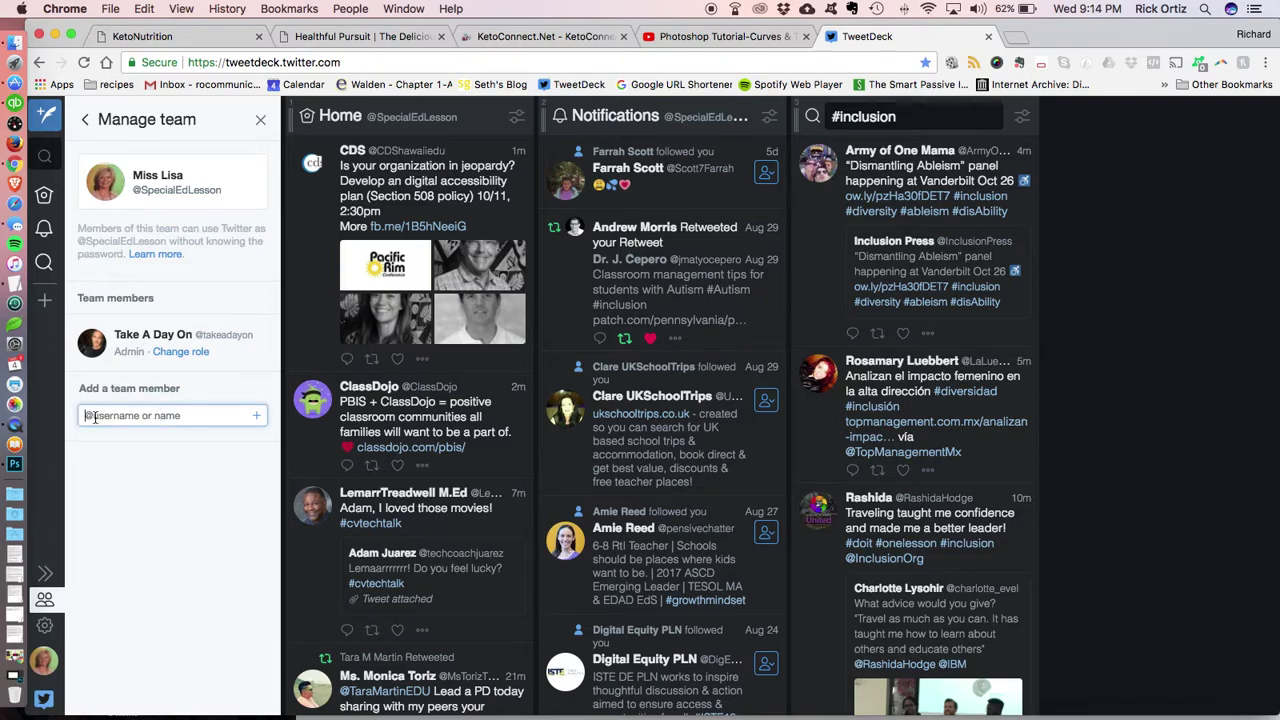
type("@ro")
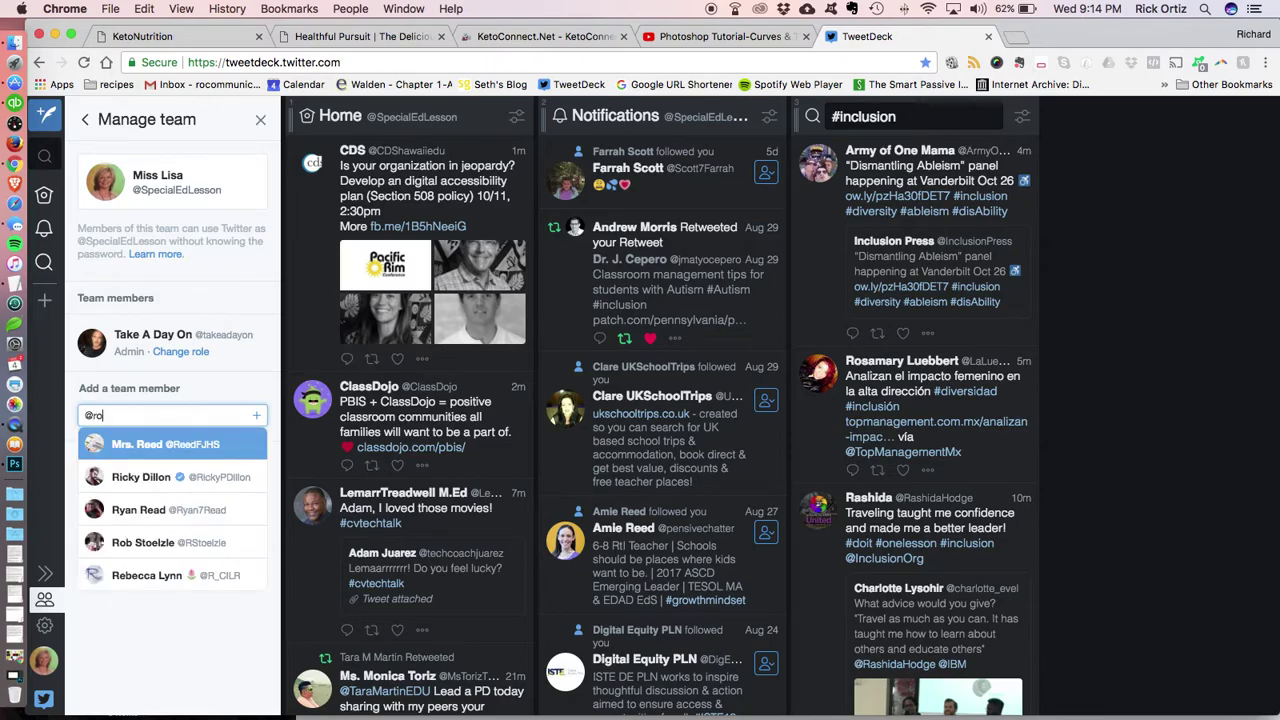
type("cc")
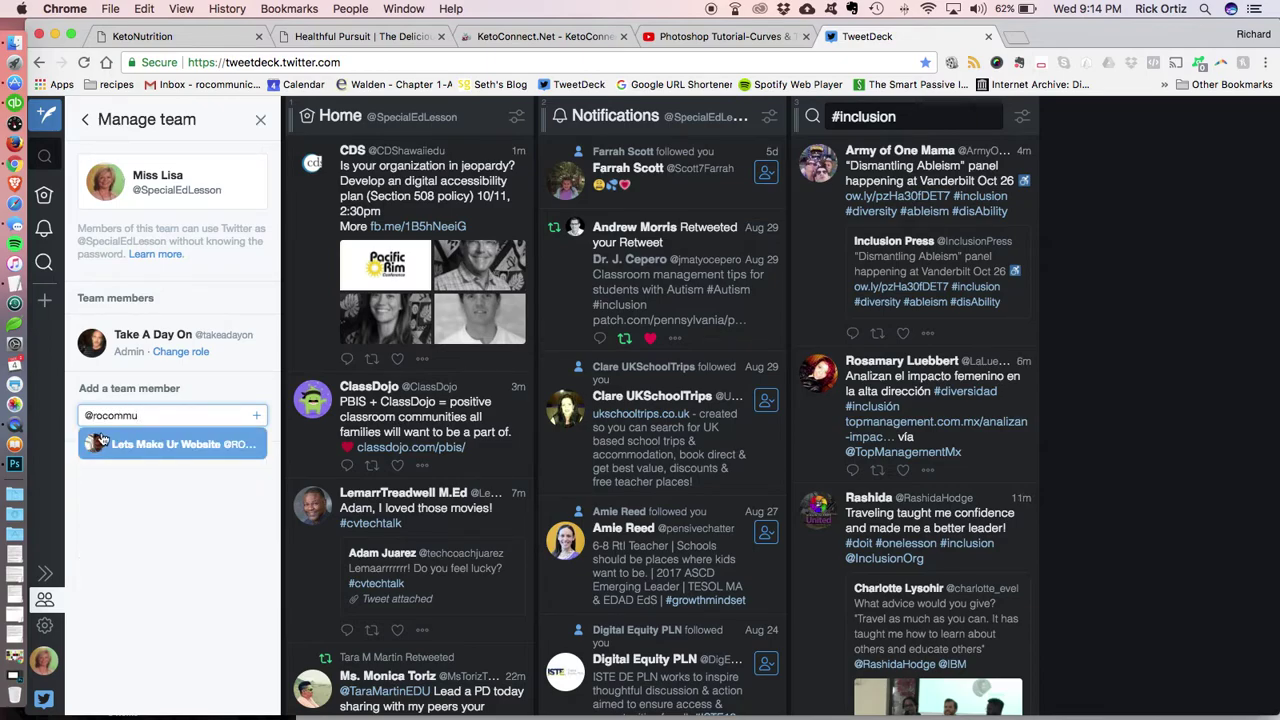
left_click(100, 442)
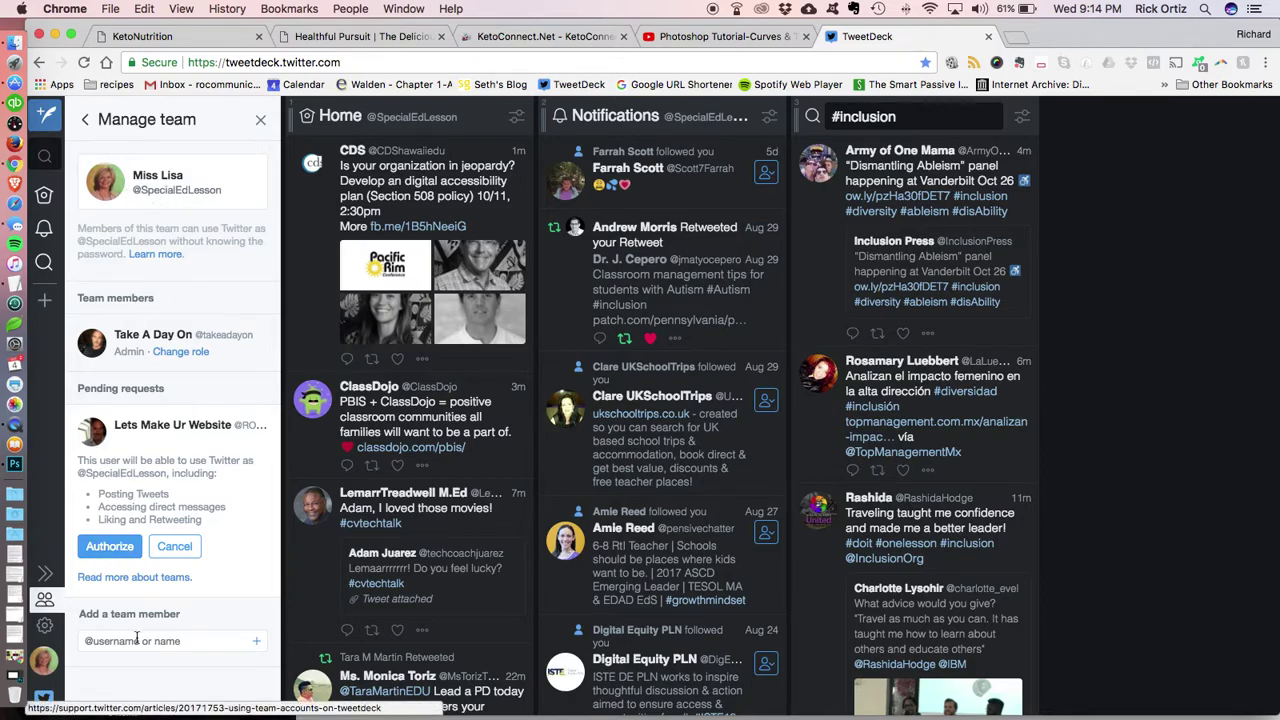
left_click(109, 546)
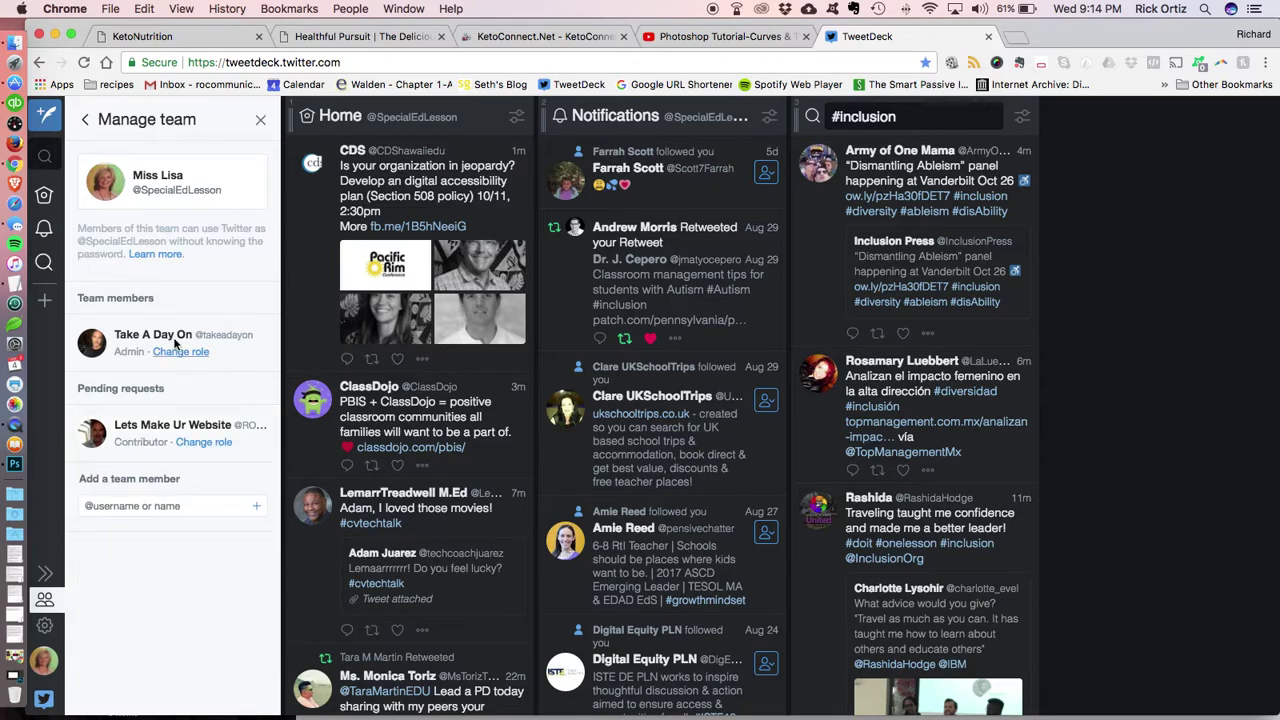
left_click(260, 119)
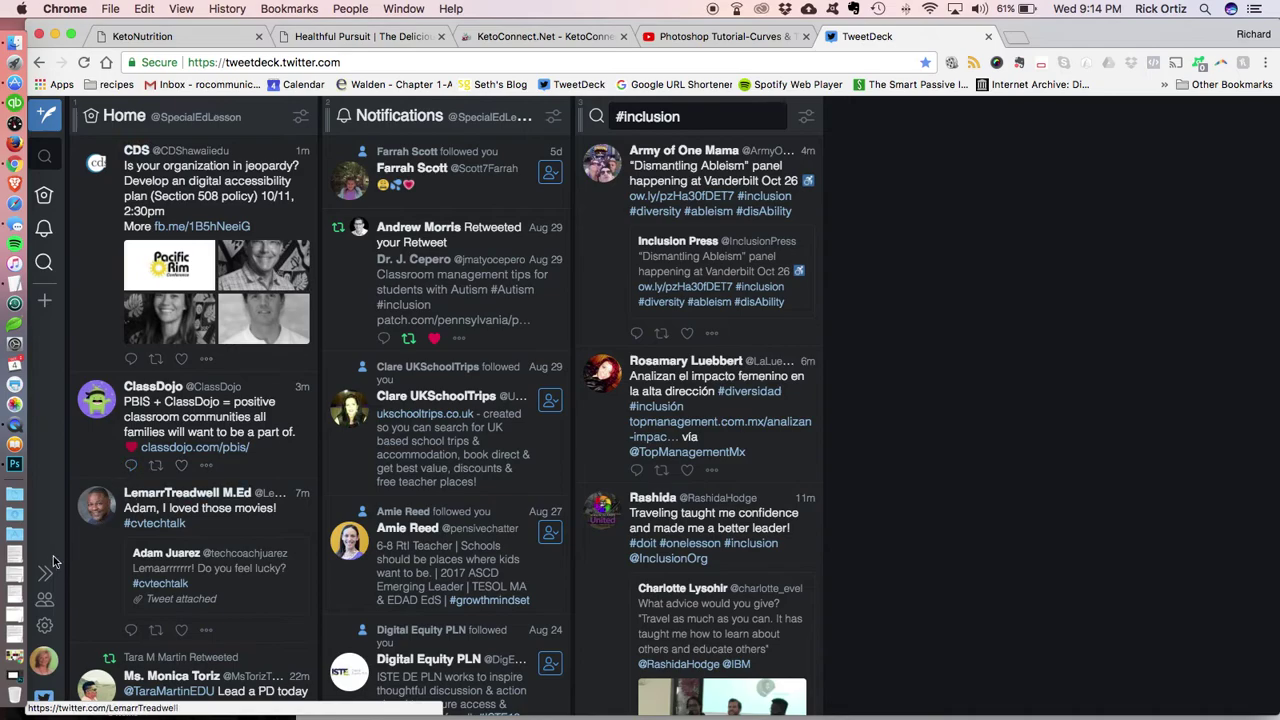
Log the second account out of TweetDeck and Twitter
left_click(44, 625)
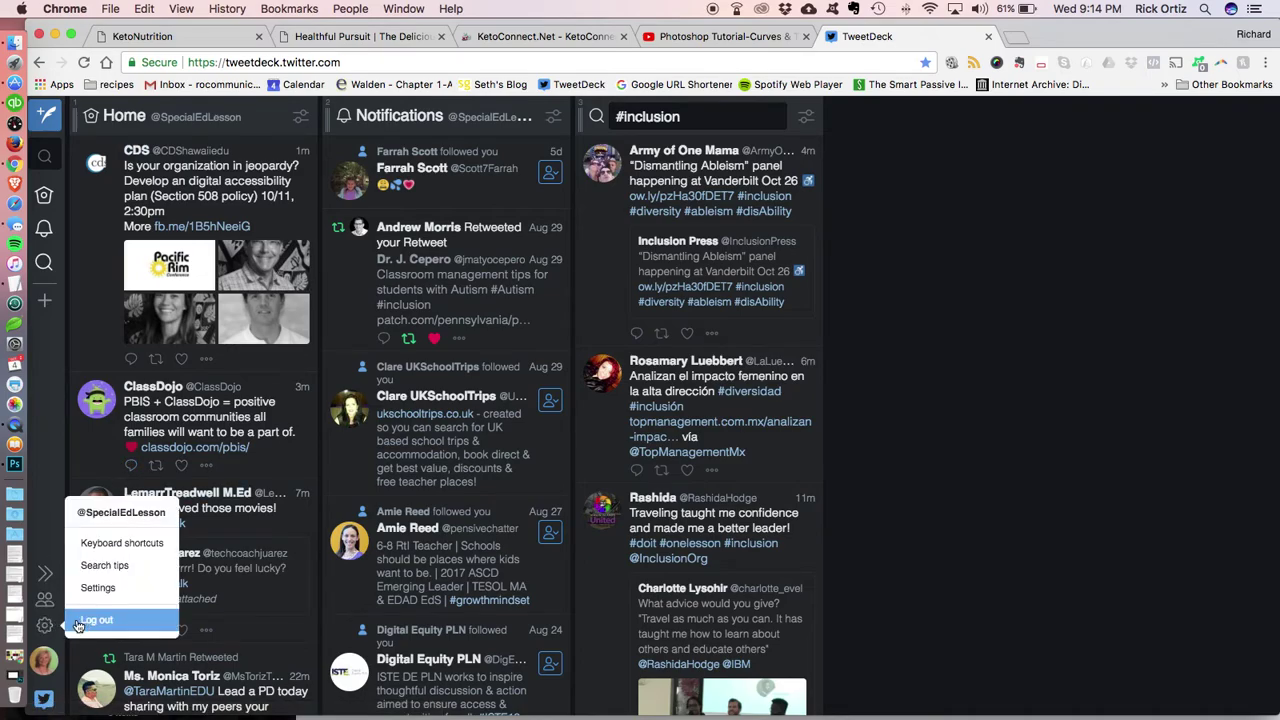
left_click(92, 626)
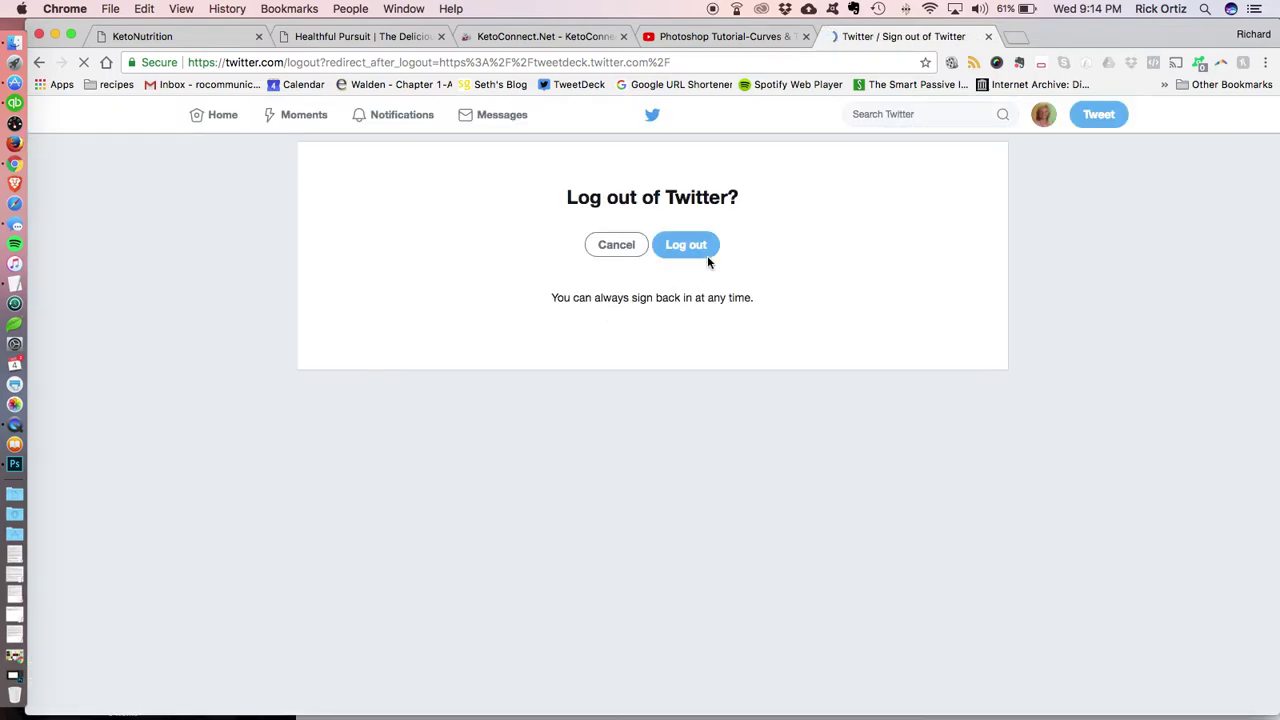
left_click(700, 247)
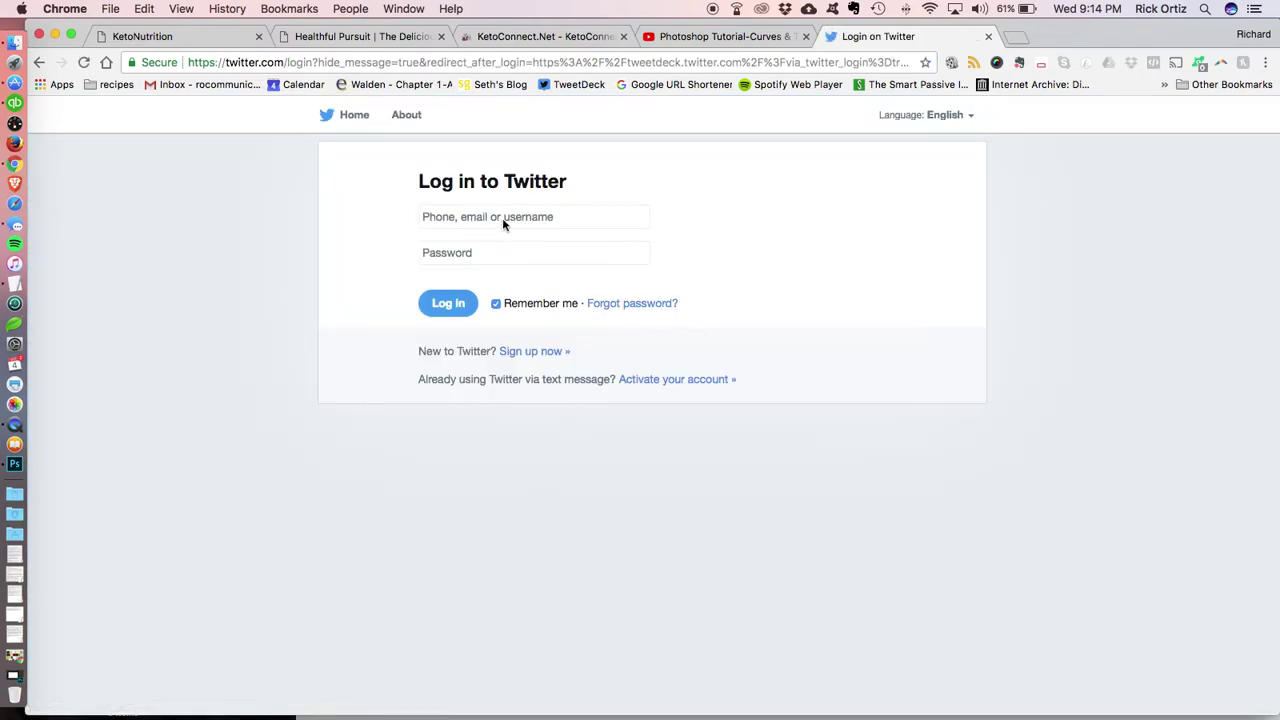
Sign back in with the main business account's username and password
left_click(503, 219)
type("@r")
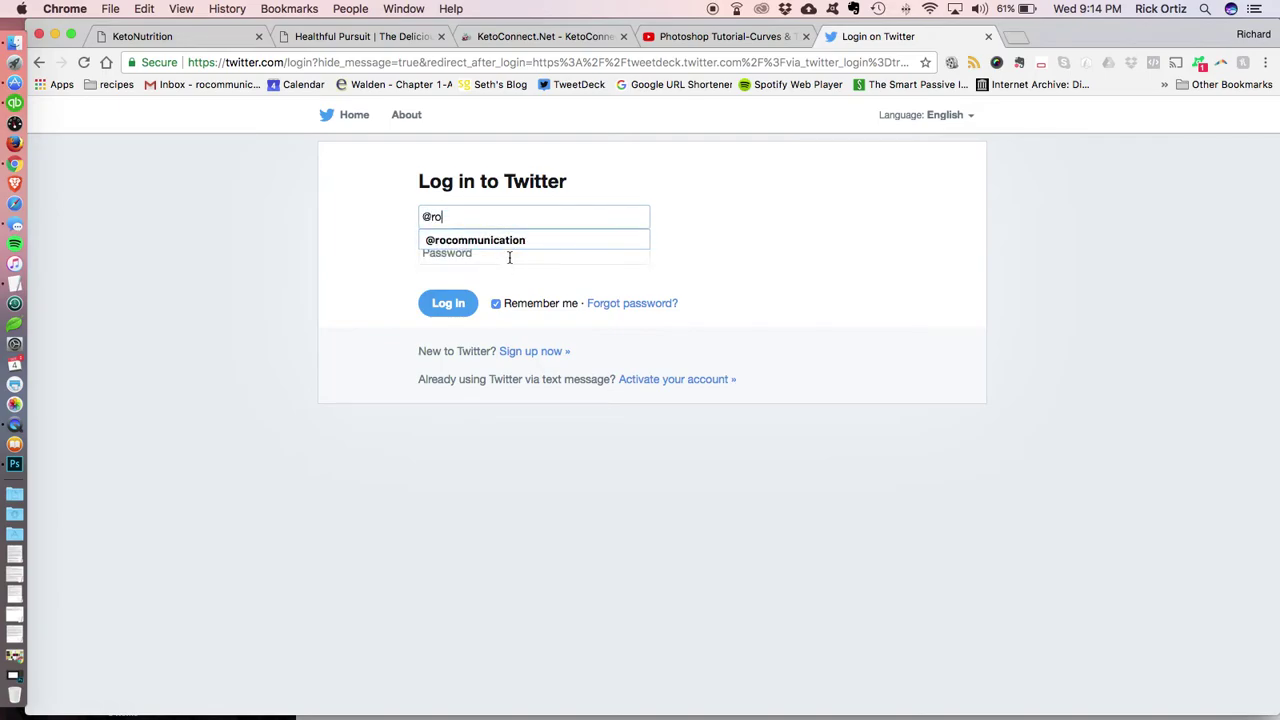
type("o")
left_click(506, 241)
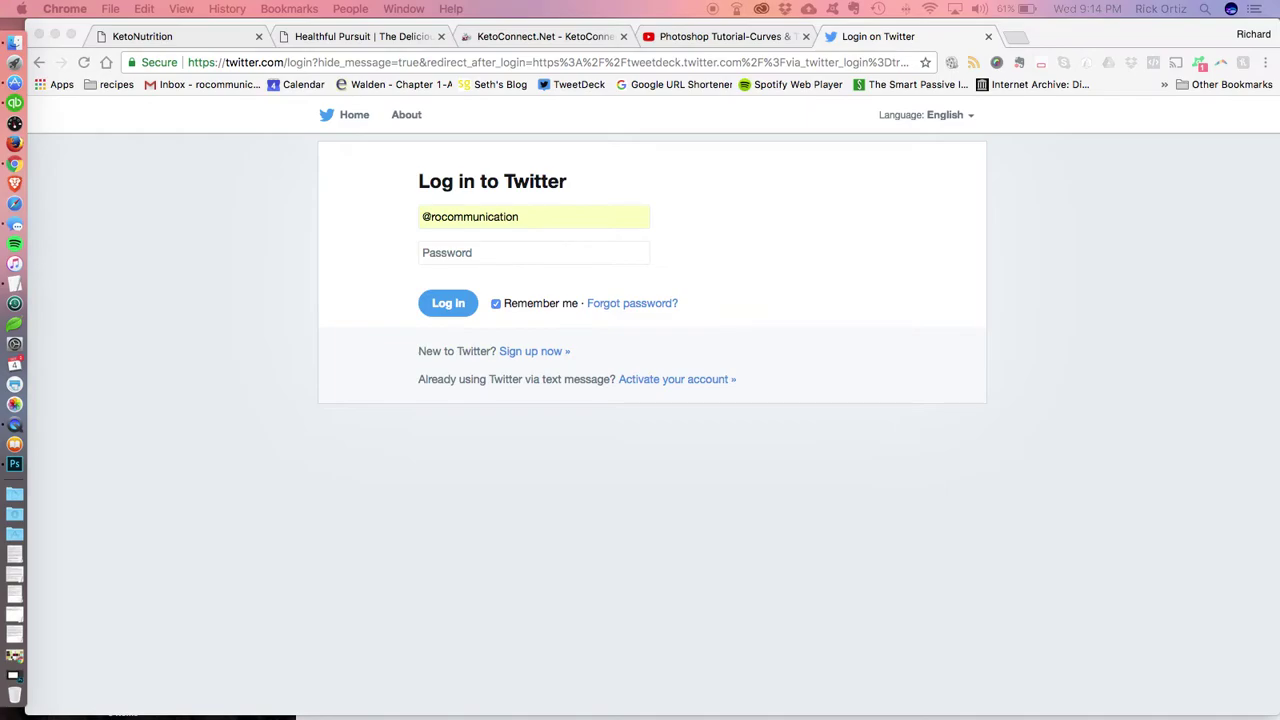
left_click(540, 252)
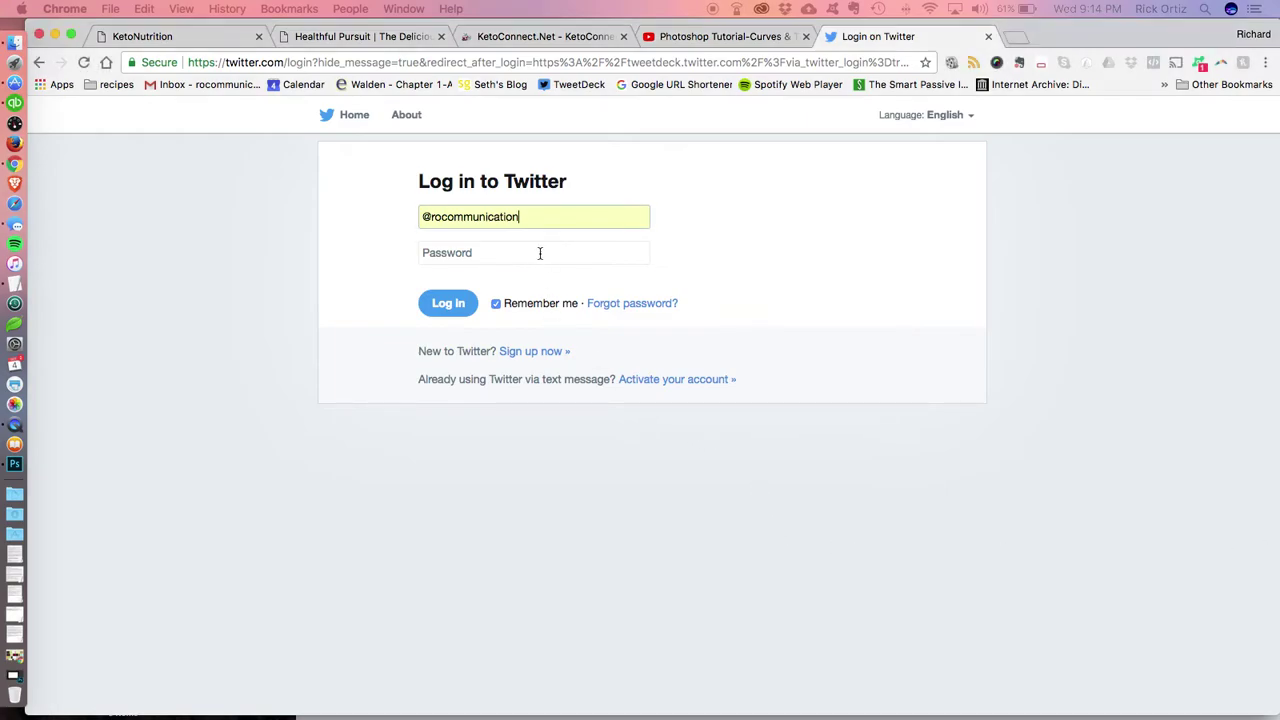
key("super+v")
left_click(449, 314)
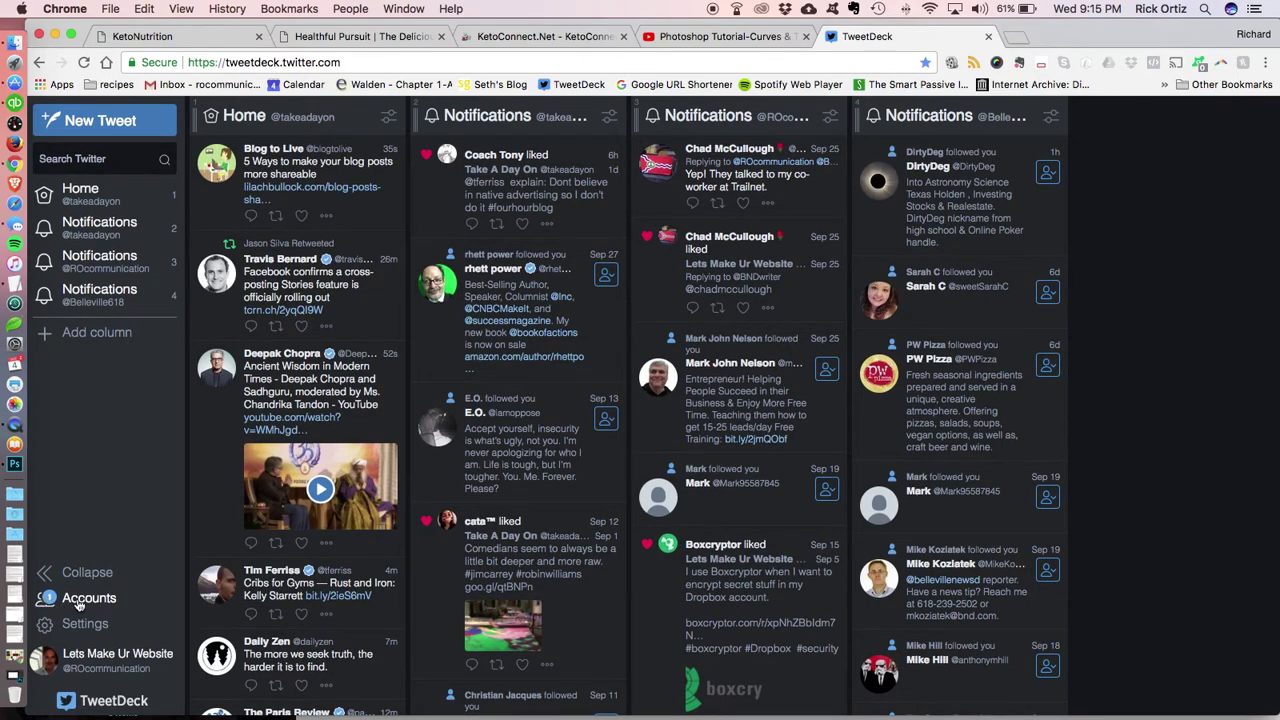
Accept the second account's pending team invitation, then collapse its entry under Accounts
left_click(78, 602)
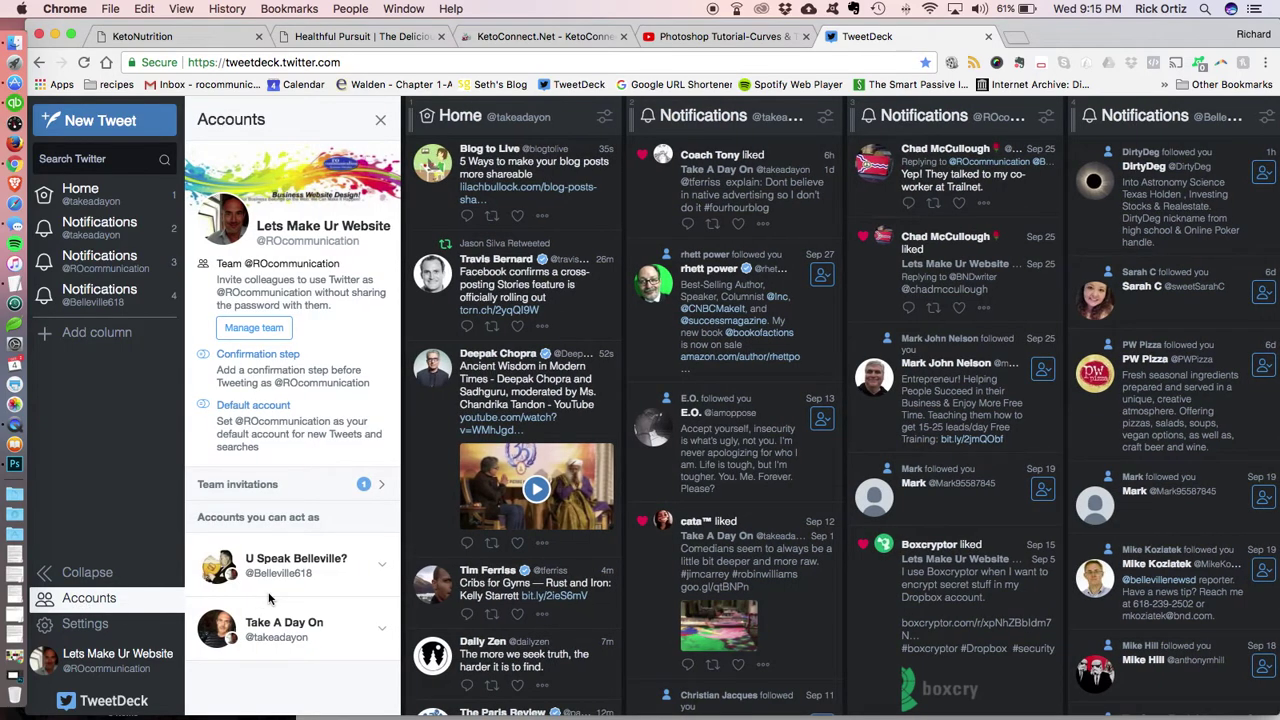
left_click(380, 484)
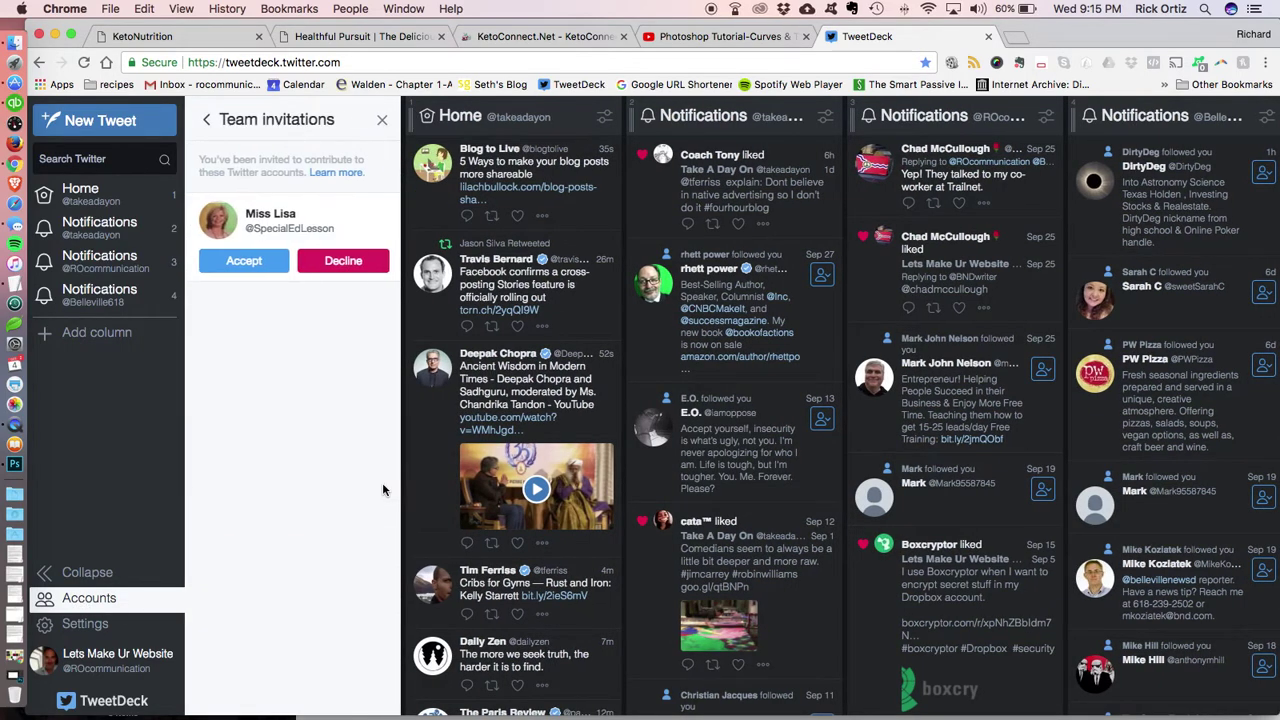
left_click(242, 262)
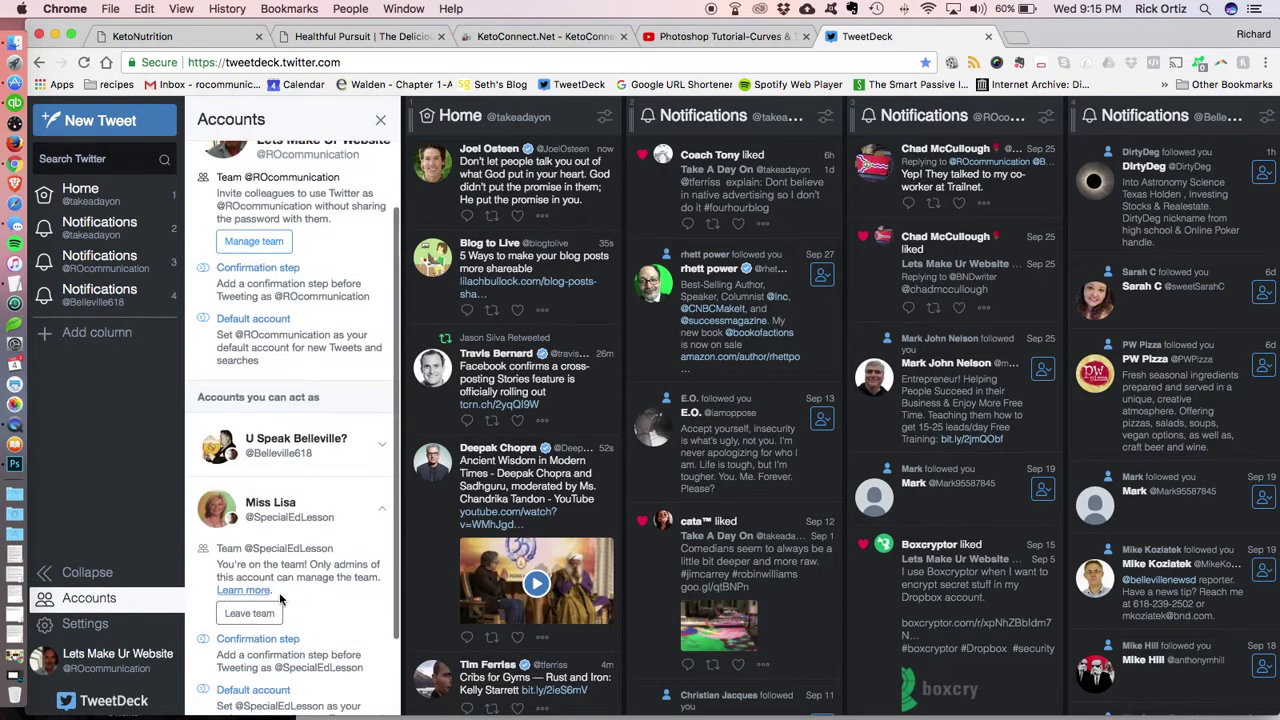
left_click(382, 474)
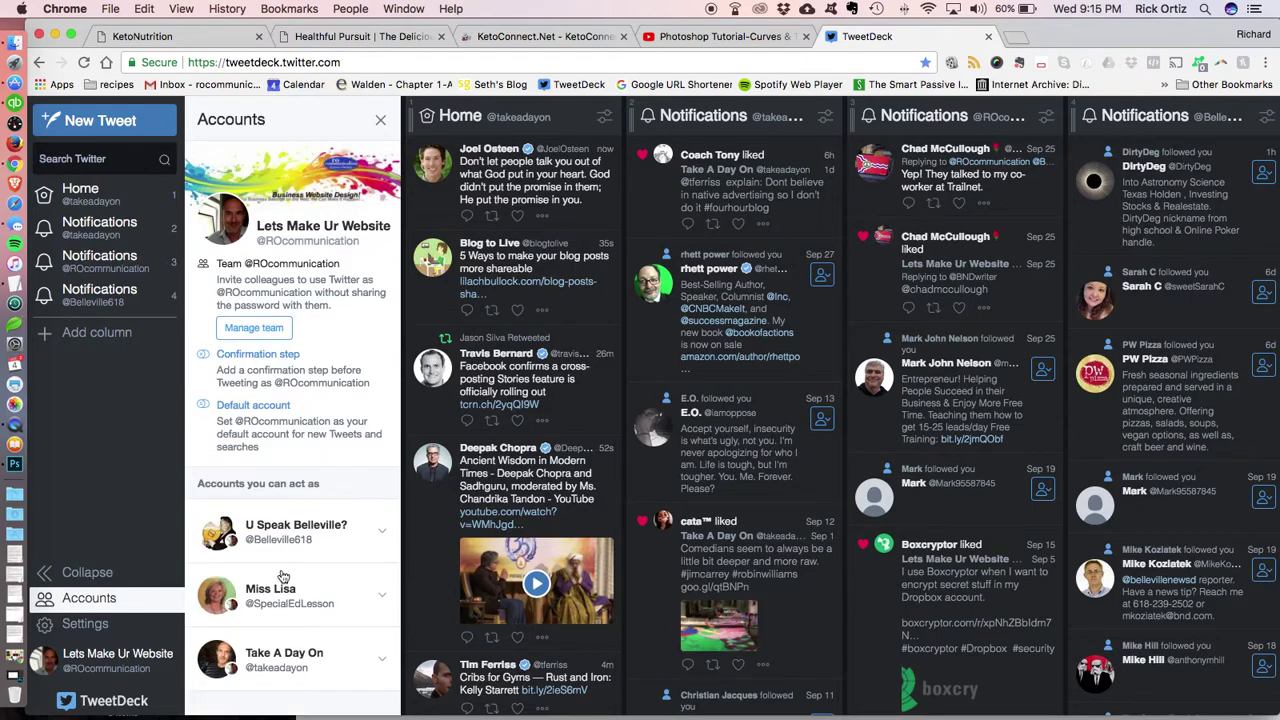